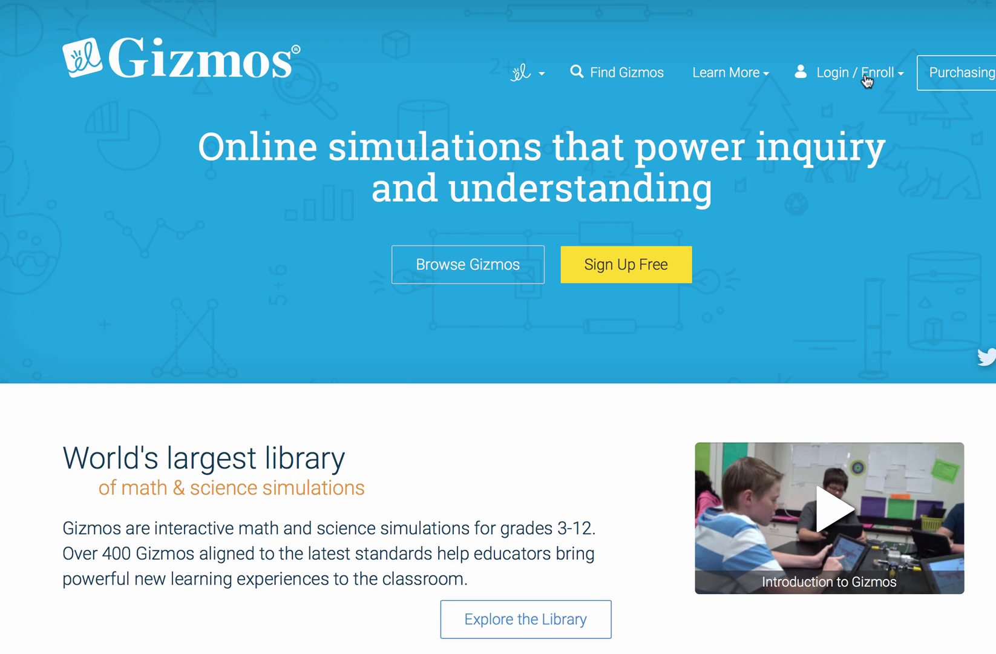
click(867, 78)
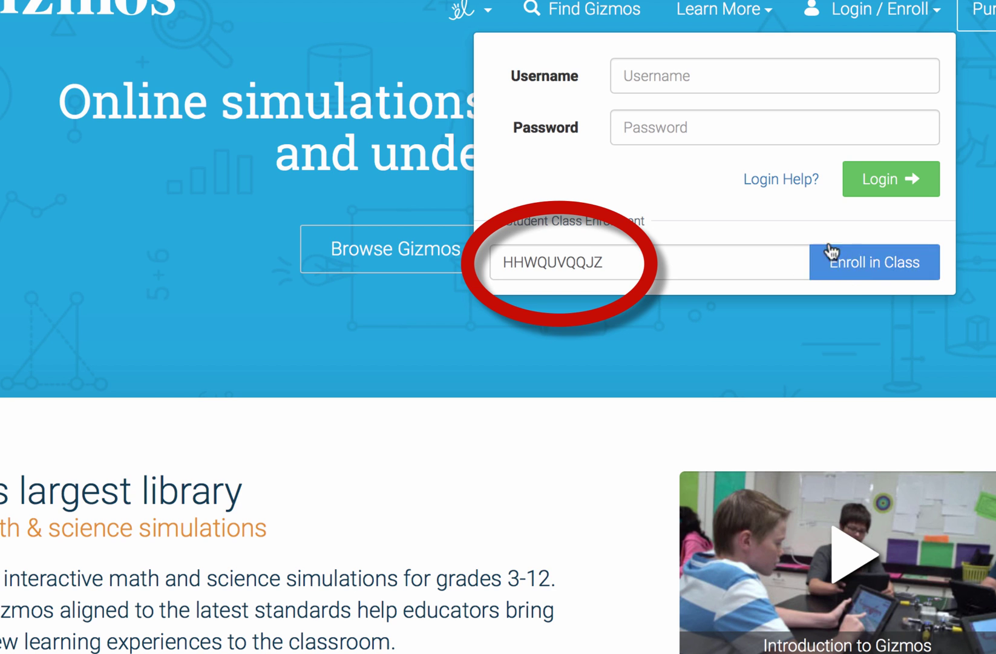
click(859, 269)
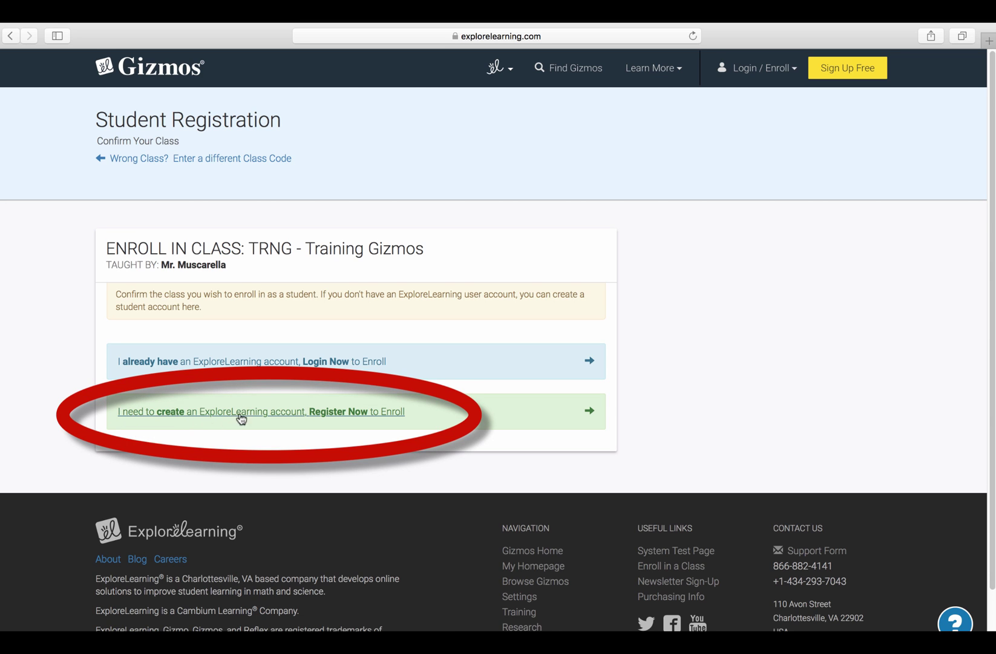
- Start registering a new student account for TRNG - Training Gizmos
click(313, 413)
scroll(499, 379, down, 3)
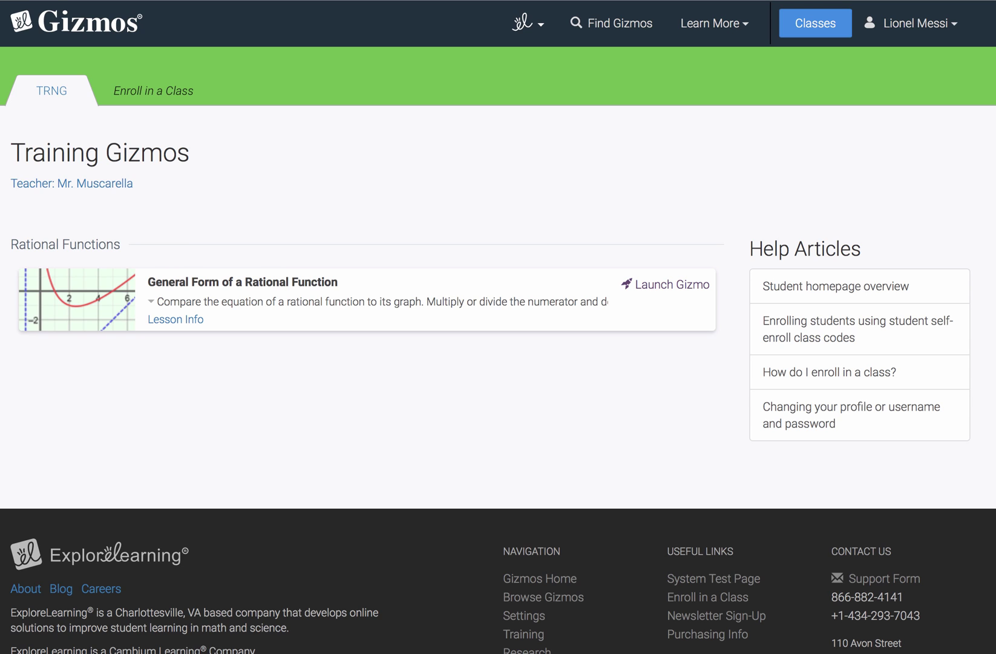
- Open the signed-in student's account menu from the top bar
click(955, 30)
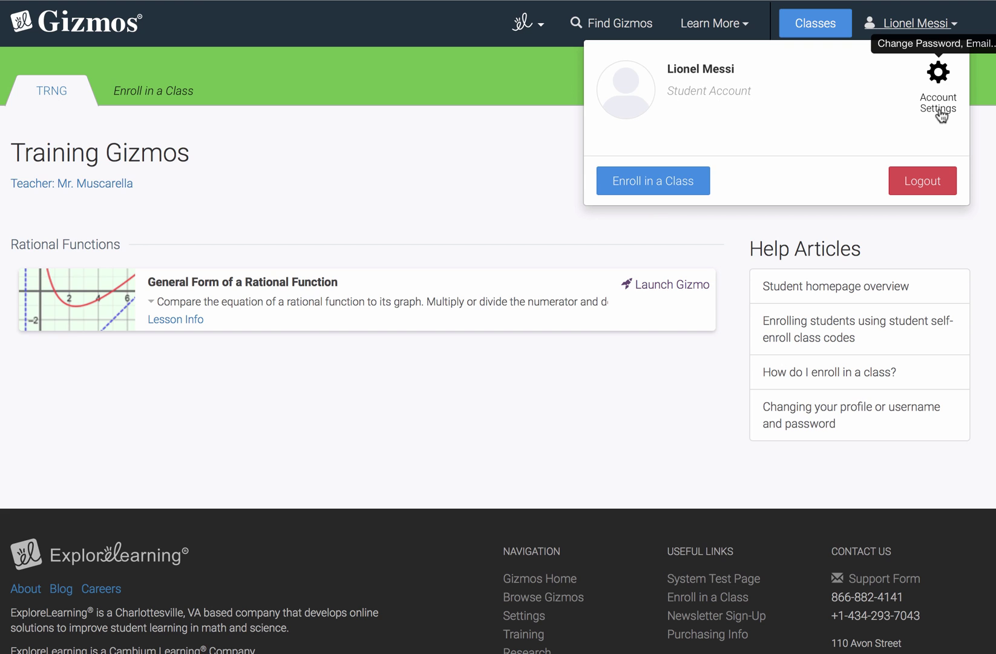
- Go to Account Settings from the account dropdown
click(941, 78)
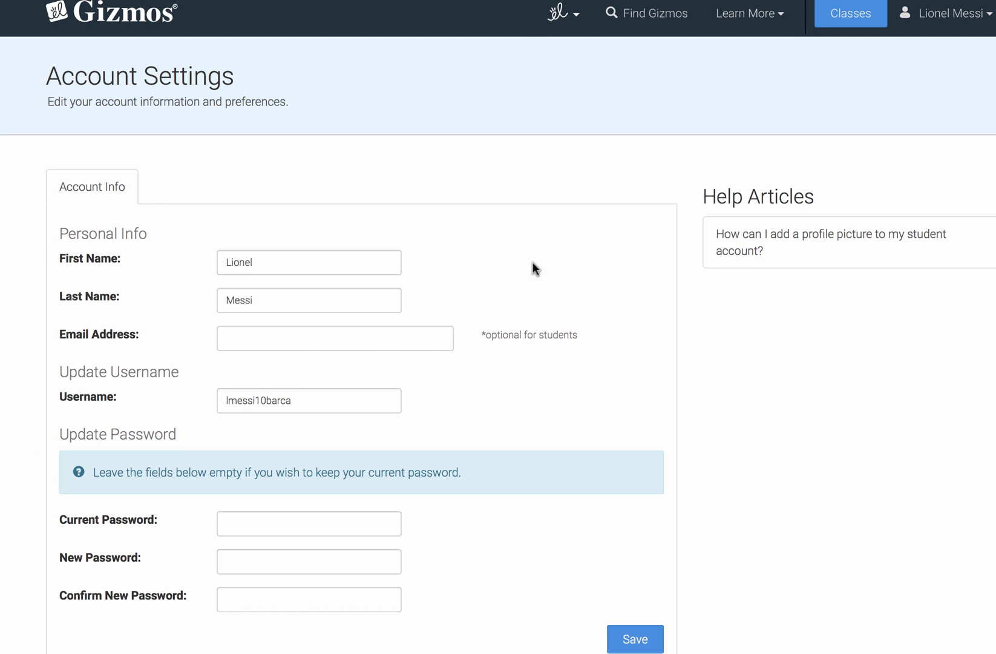
scroll(533, 263, down, 3)
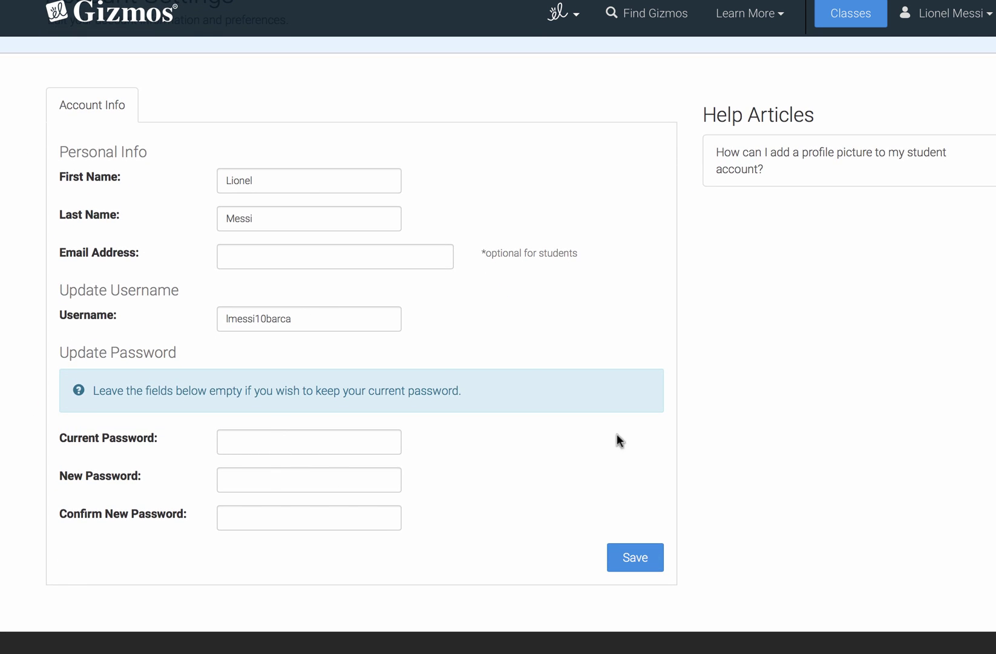
scroll(617, 433, up, 2)
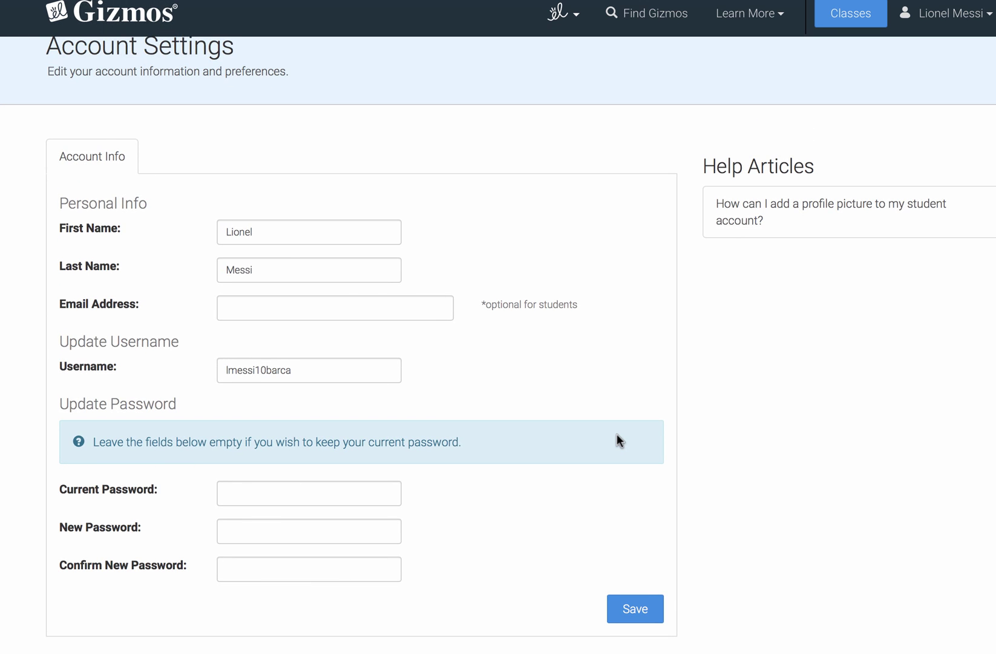